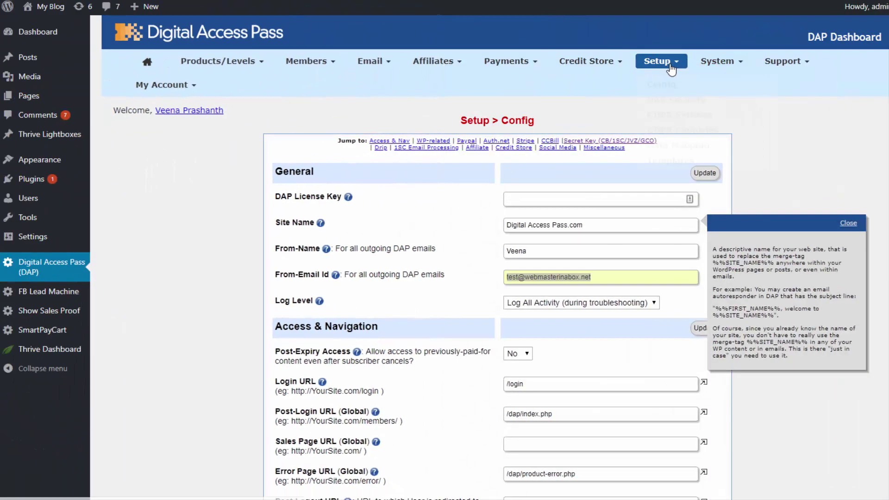
Step: Show the help explanation for From-Email Id on DAP's Setup > Config page
left_click(680, 62)
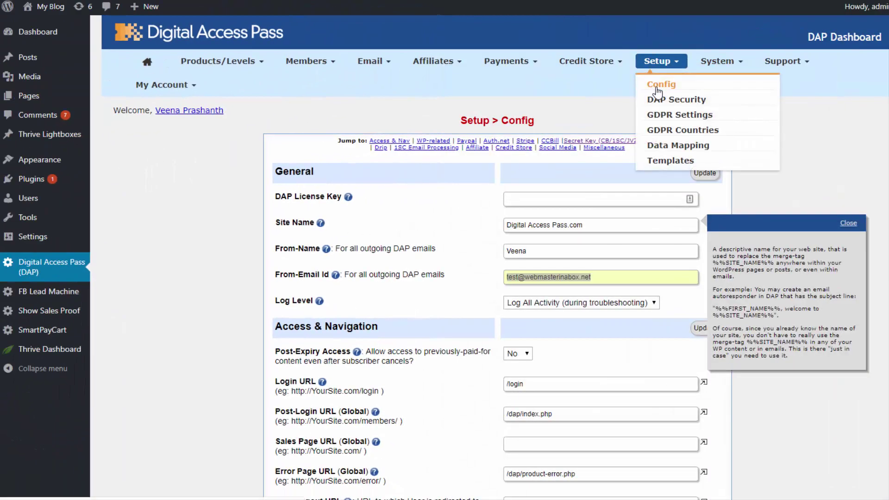
left_click(335, 275)
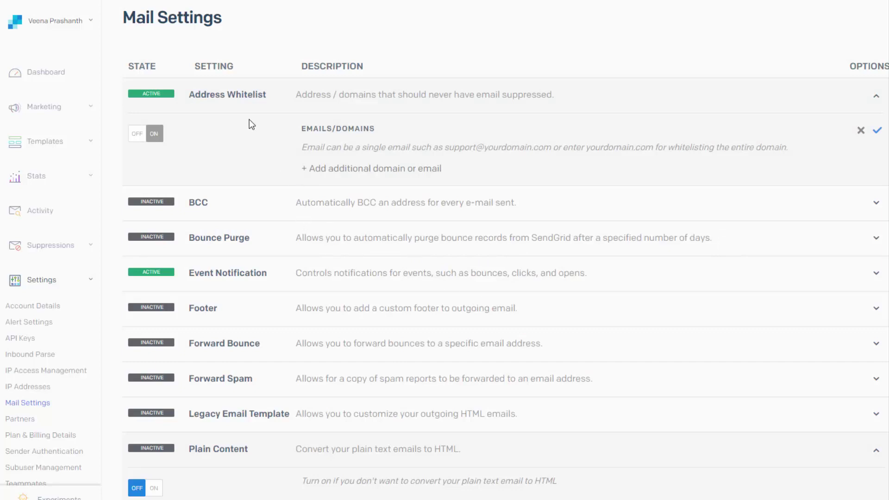
Step: Add the DAP From-Email sender address as a new Address Whitelist entry and save it
left_click(359, 176)
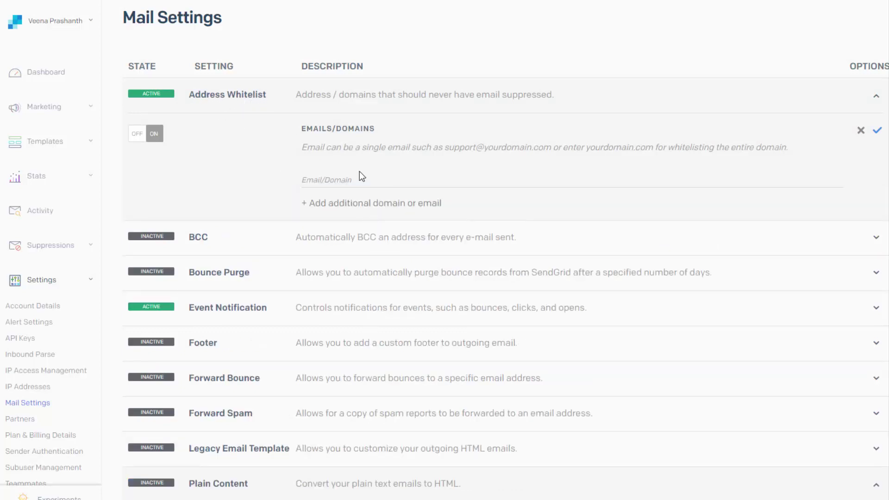
left_click(356, 180)
key("ctrl+v")
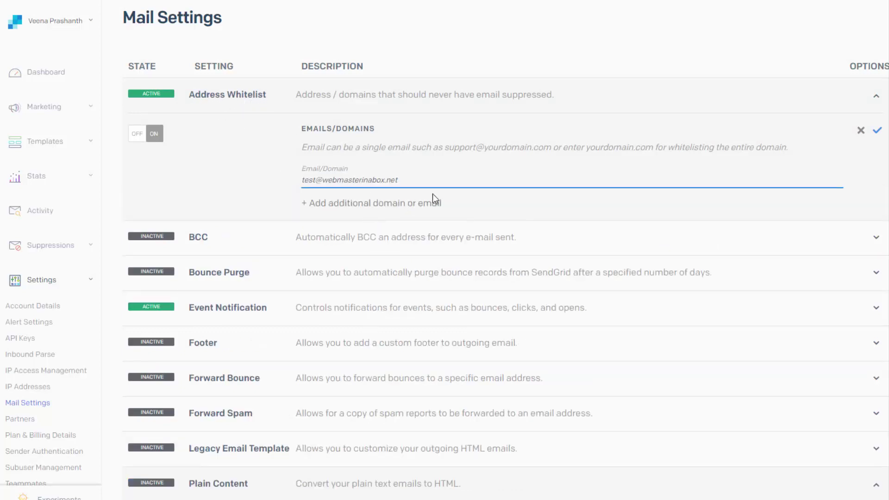
left_click(878, 133)
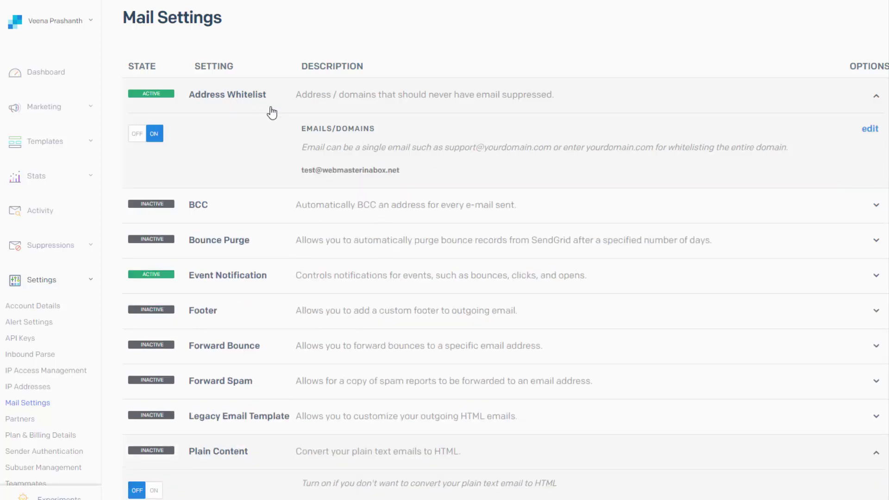
left_click(219, 283)
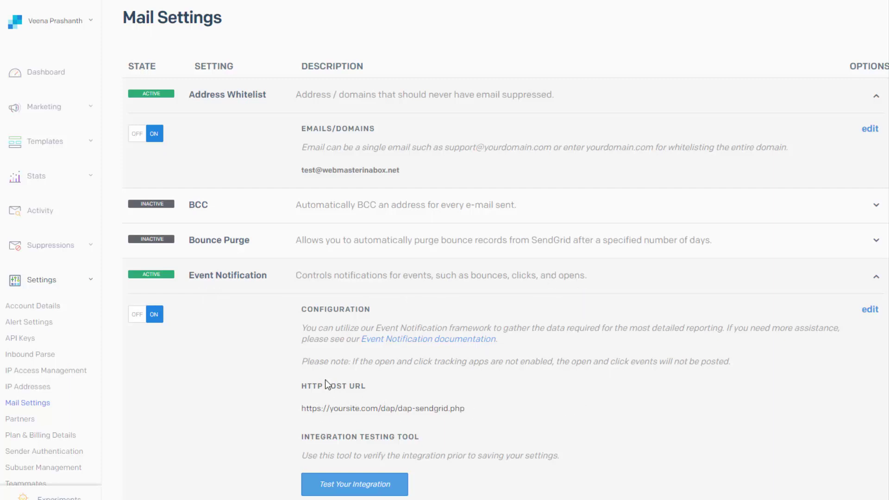
left_click_drag(302, 408, 463, 408)
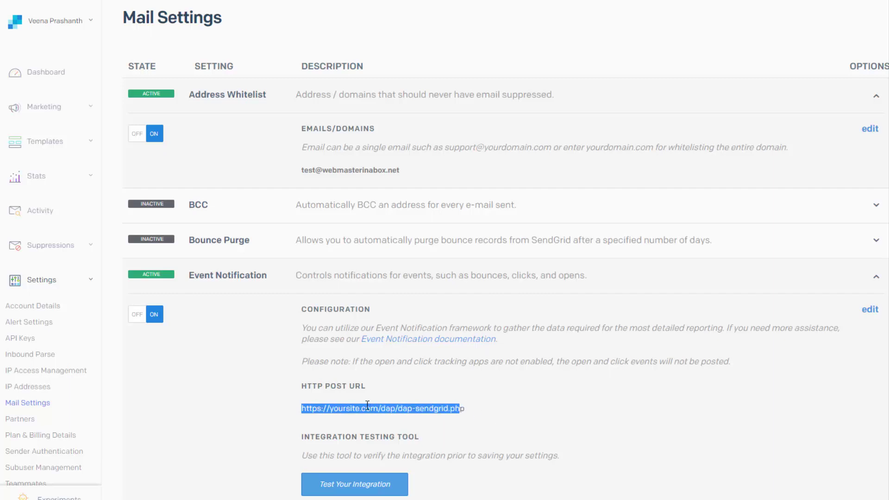
left_click(502, 408)
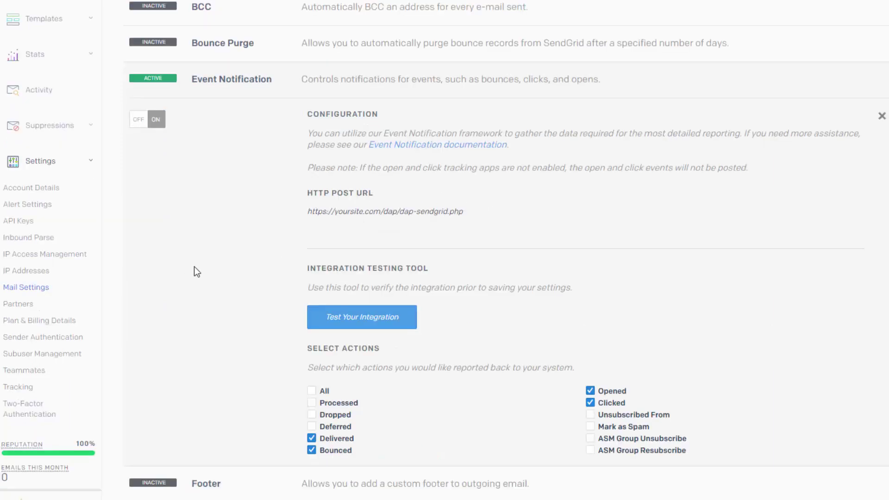
Step: Save the Event Notification panel with Delivered, Bounced, Opened and Clicked actions checked
scroll(221, 257, "down", 1)
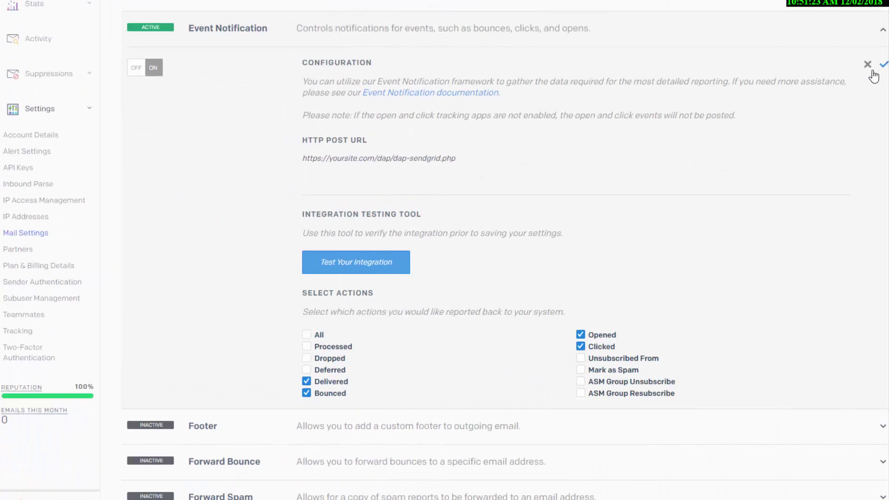
left_click(882, 67)
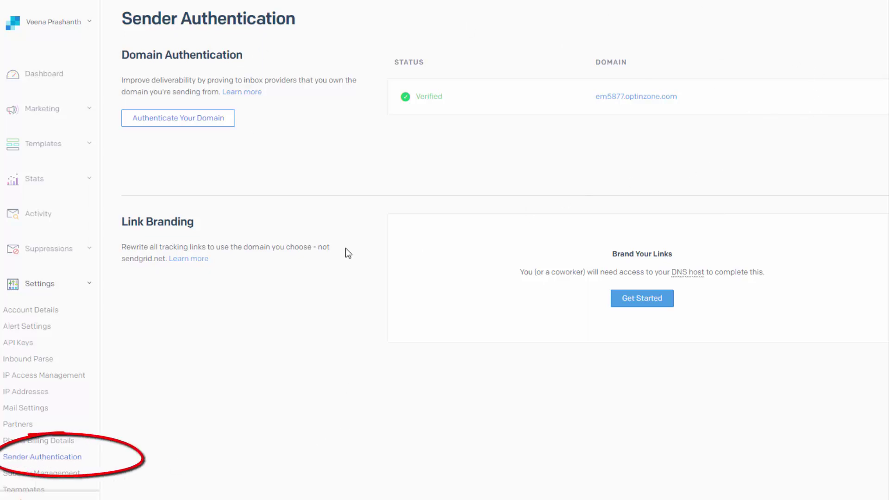
Step: Begin domain authentication with DNS host Other Host (Not Listed), LiquidWeb, and link branding Yes
left_click(183, 120)
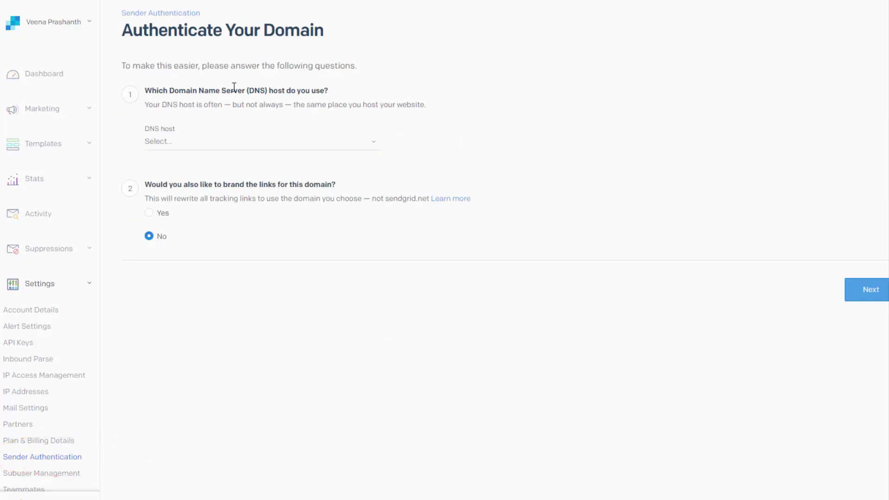
left_click(206, 145)
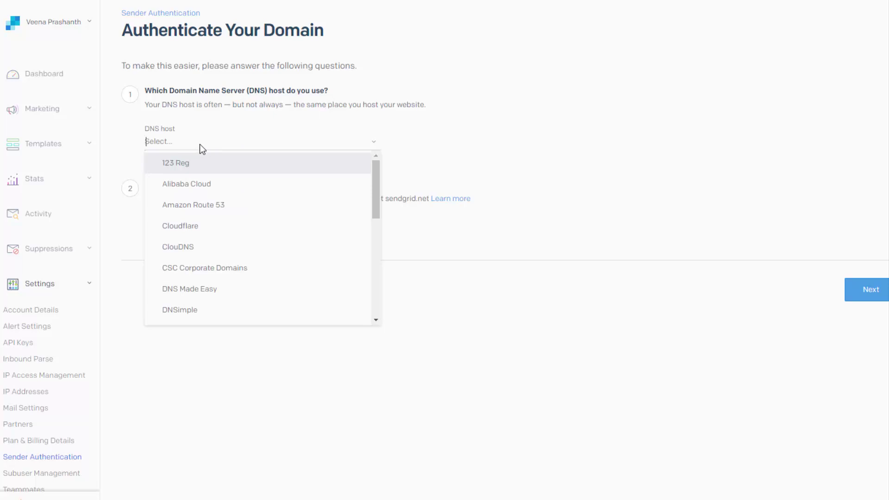
scroll(278, 259, "down", 5)
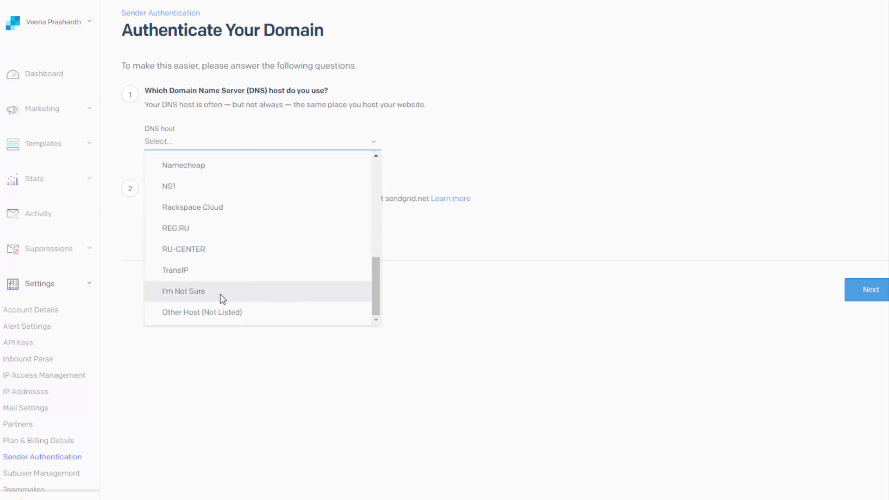
left_click(207, 311)
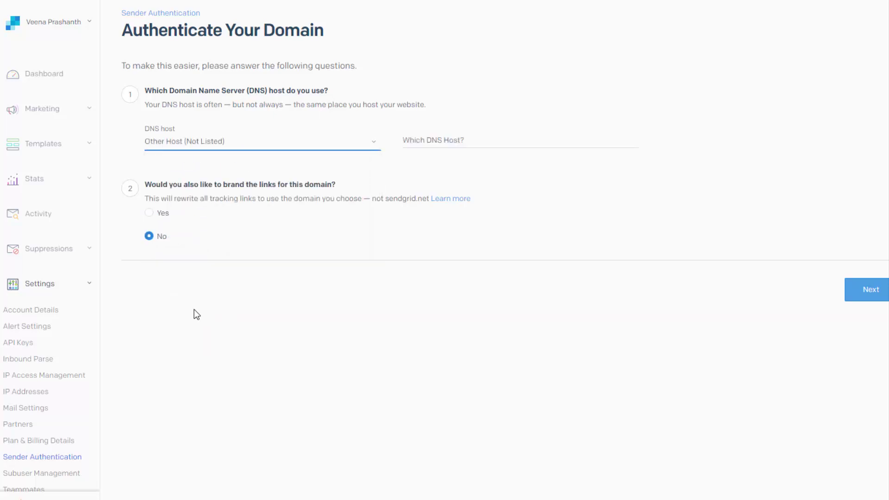
left_click(432, 140)
left_click(416, 166)
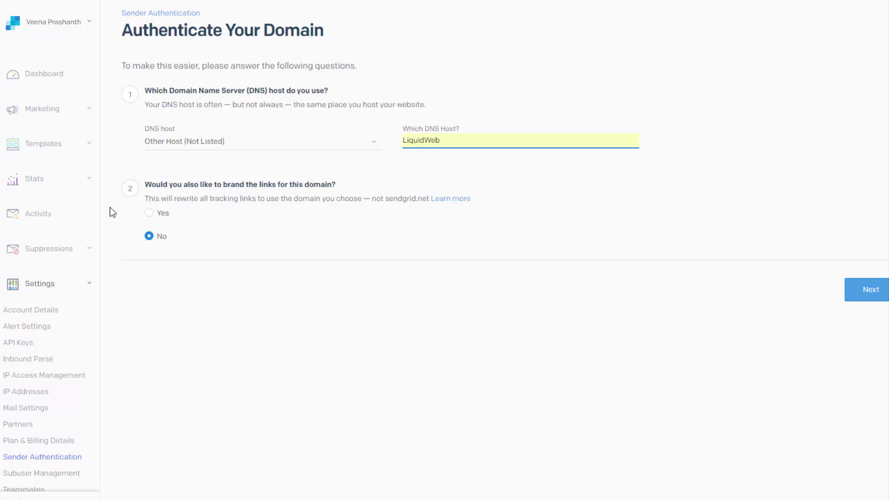
left_click(152, 214)
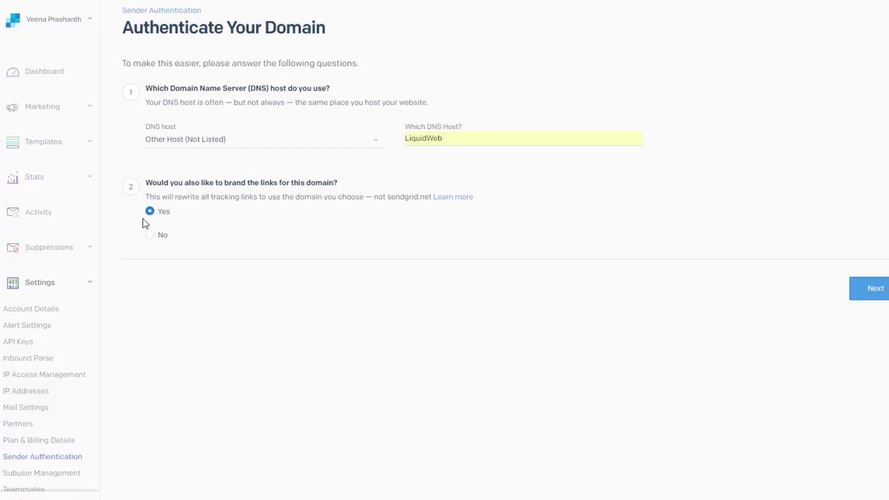
left_click(875, 289)
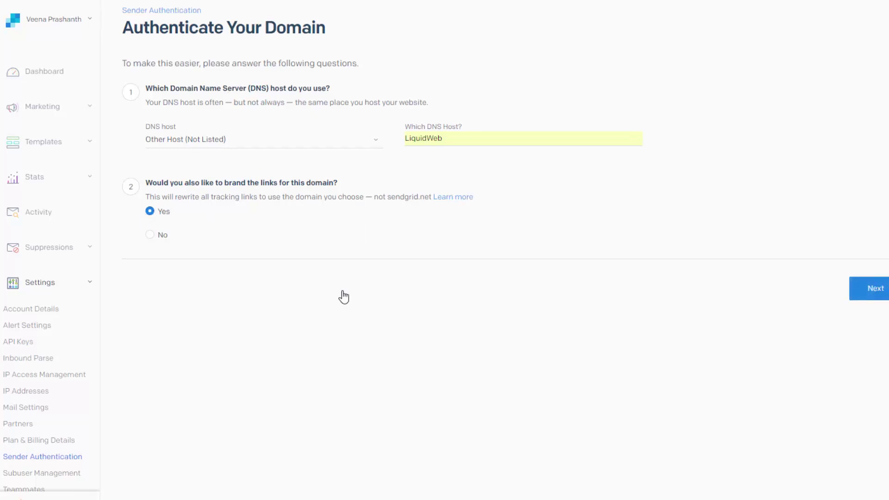
Step: Enter From Domain membershipsitelab.com and set the custom link subdomain to 'daplab' under Advanced Settings
left_click(183, 119)
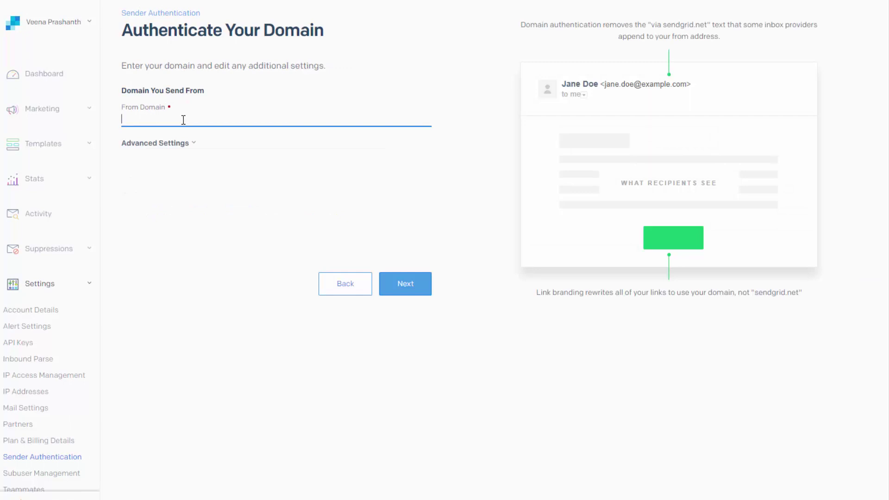
type("membershipsitelab.com")
left_click(189, 145)
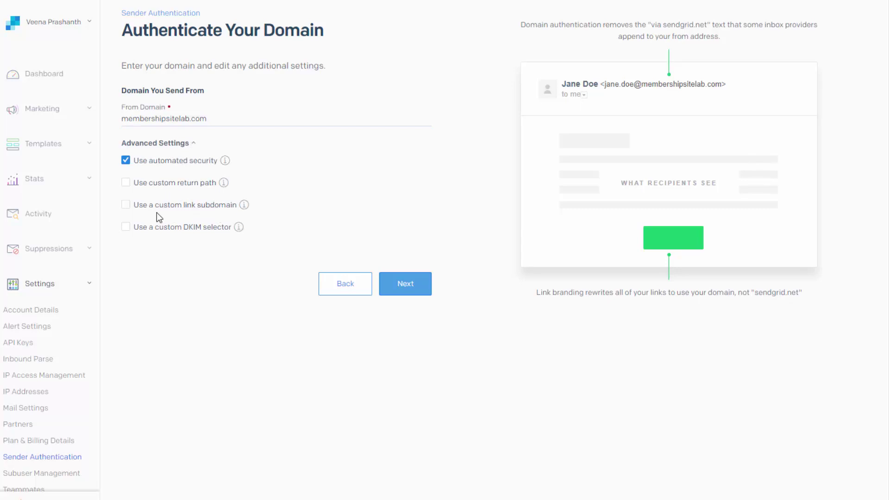
left_click(131, 207)
type("dap")
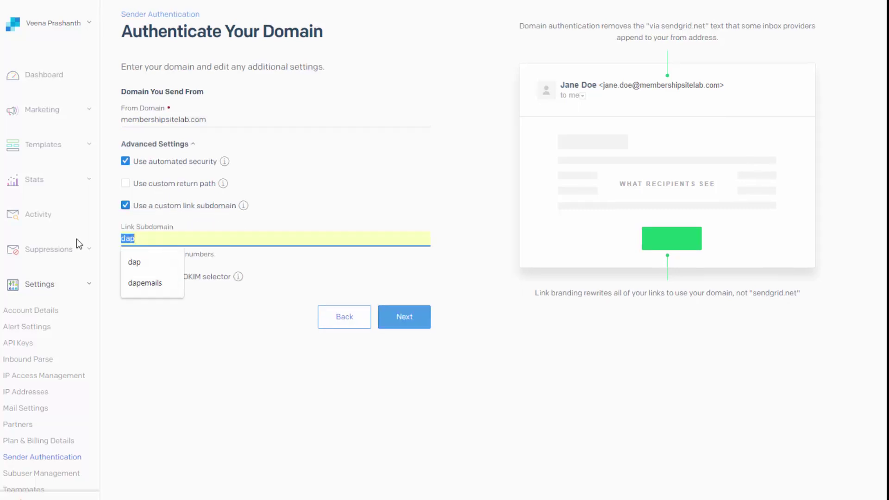
type("lab")
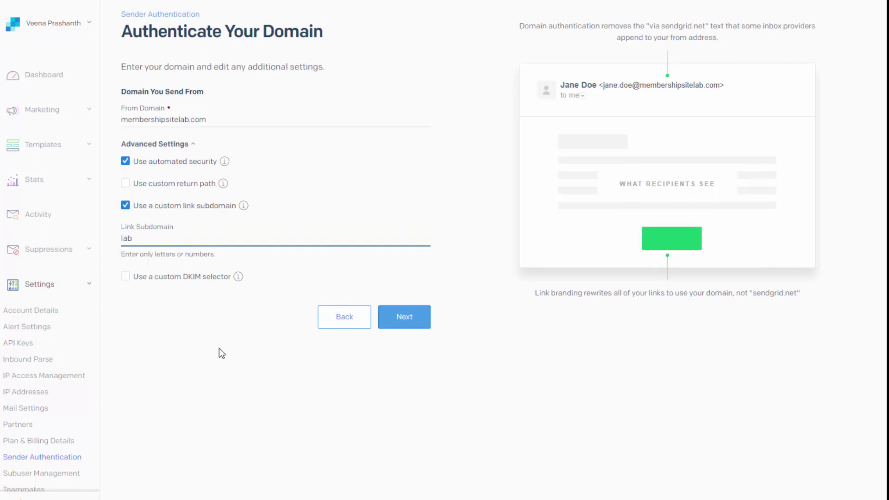
left_click(221, 353)
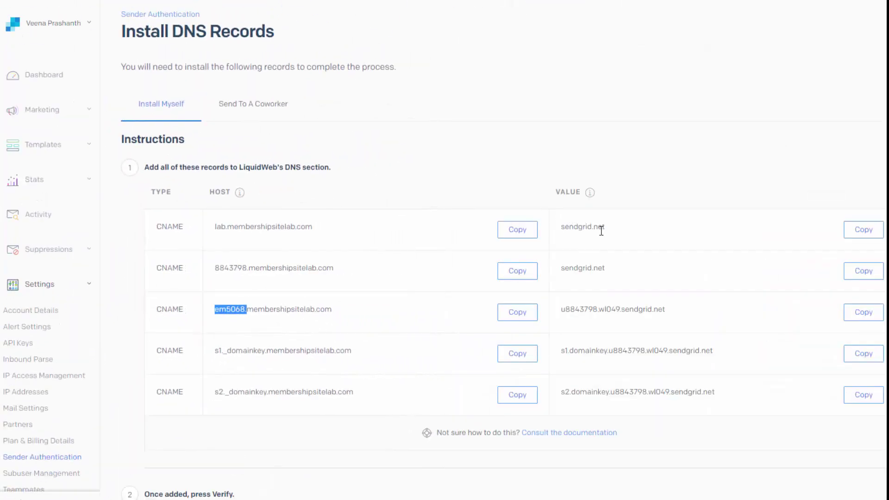
left_click_drag(216, 227, 356, 251)
scroll(703, 308, "down", 1)
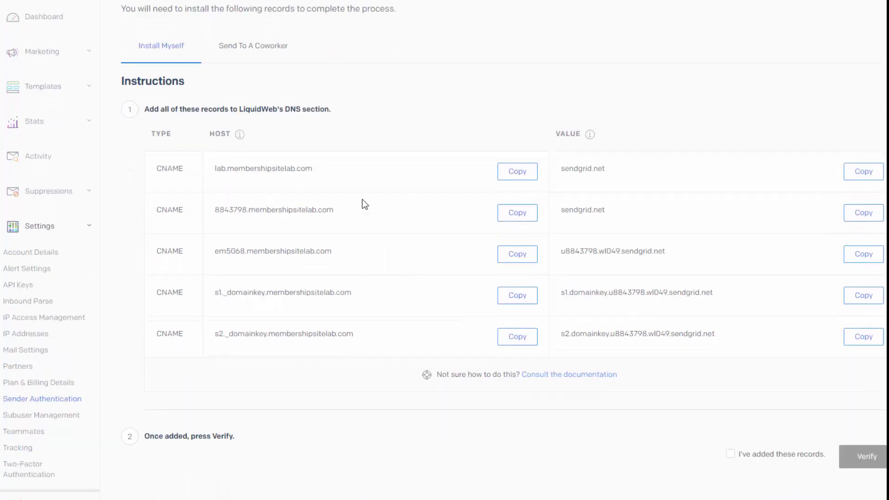
Step: Tick 'I've added these records' for the membershipsitelab.com DNS records to enable Verify
left_click(731, 455)
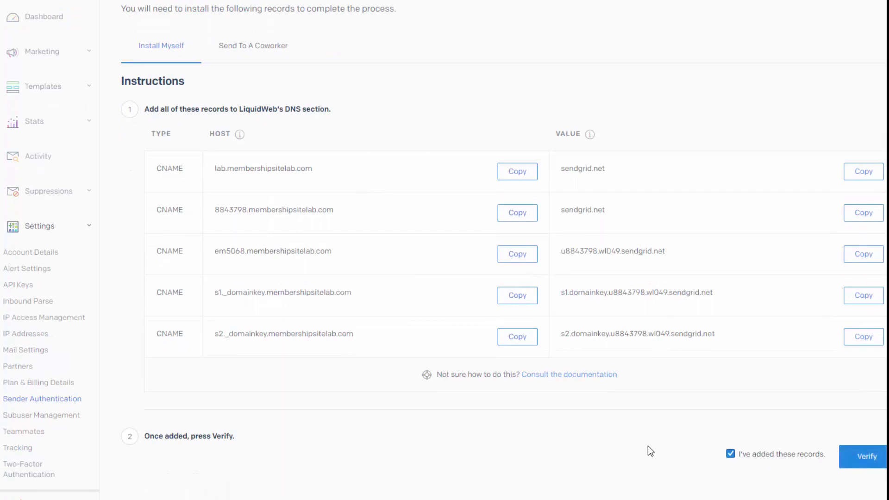
scroll(344, 391, "up", 1)
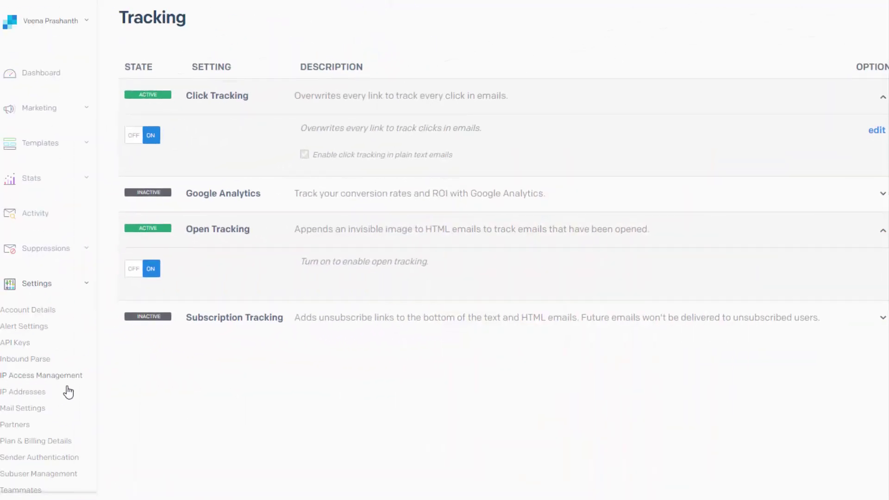
Step: Scroll the Tracking settings to confirm Click Tracking and Open Tracking are active
scroll(65, 417, "down", 1)
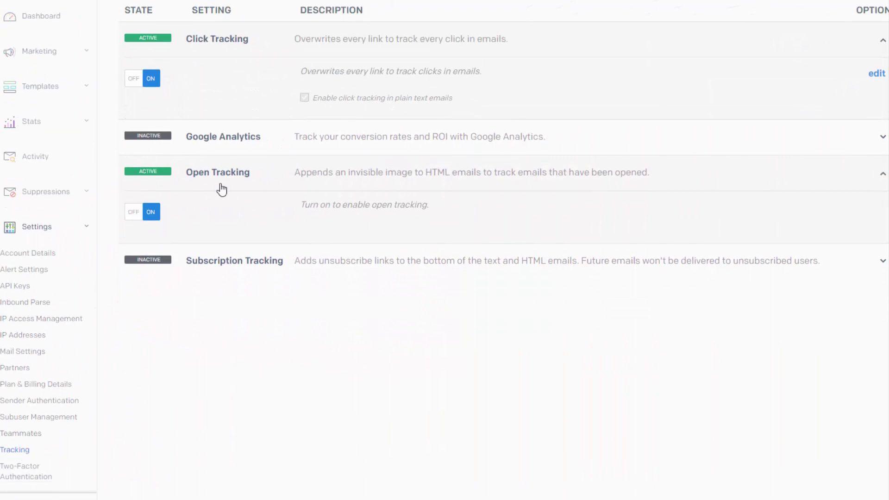
scroll(231, 139, "up", 1)
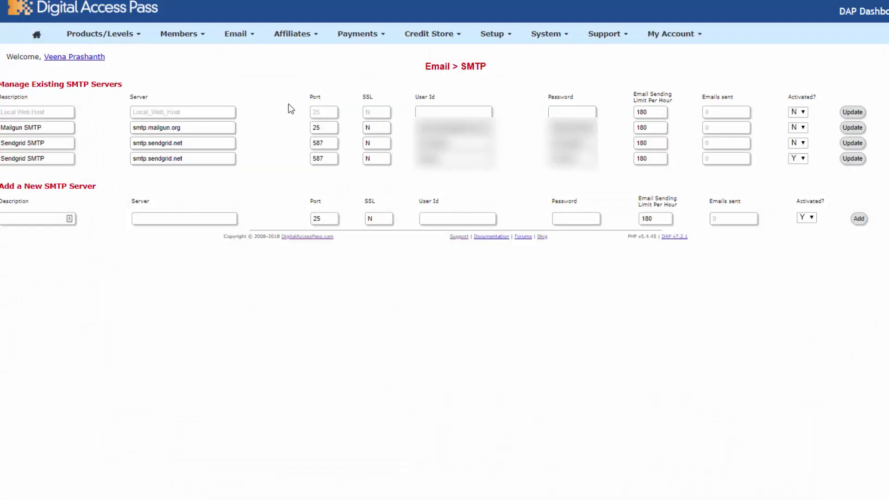
left_click(238, 37)
Step: Change the active SendGrid server's Email Sending Limit from 180 to 500 and update it
double_click(652, 159)
type("500")
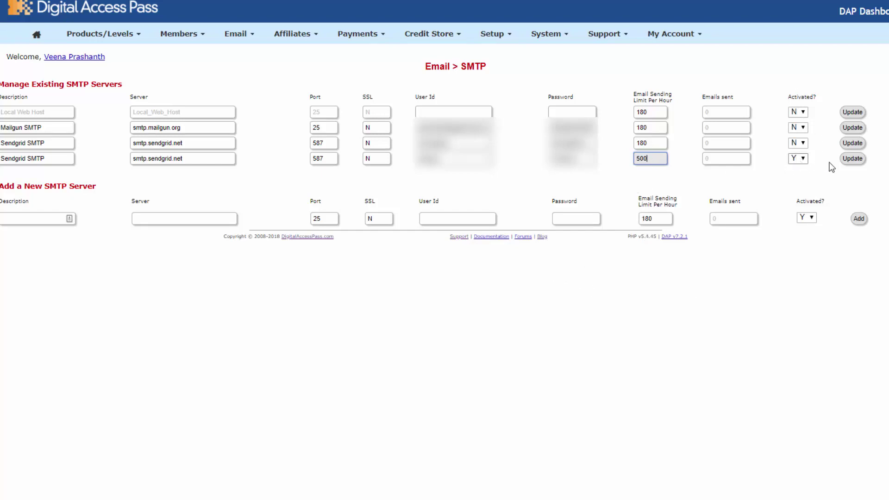
left_click(853, 159)
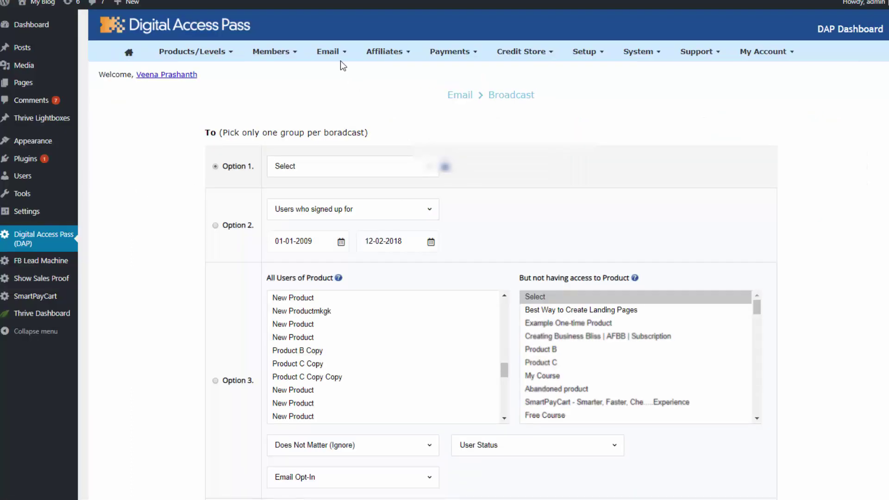
Step: Address the broadcast to All Users of Product 'Tracking'
mouse_move(338, 56)
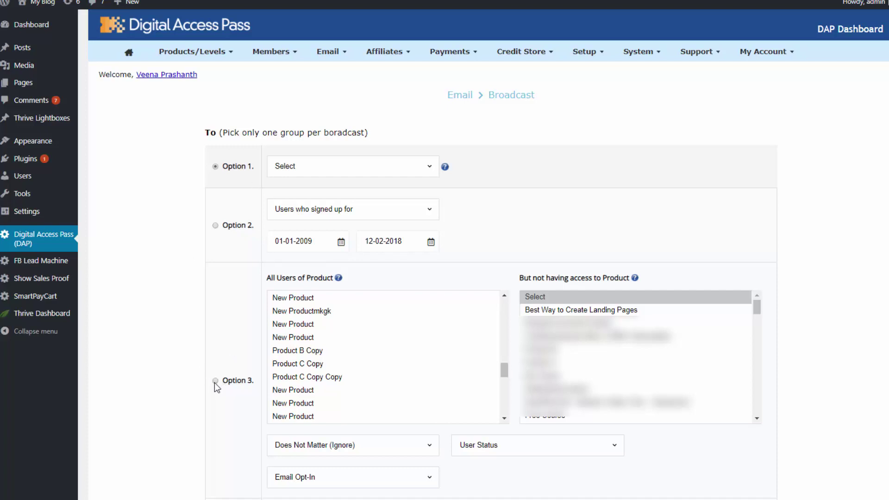
scroll(384, 371, "down", 5)
left_click(373, 390)
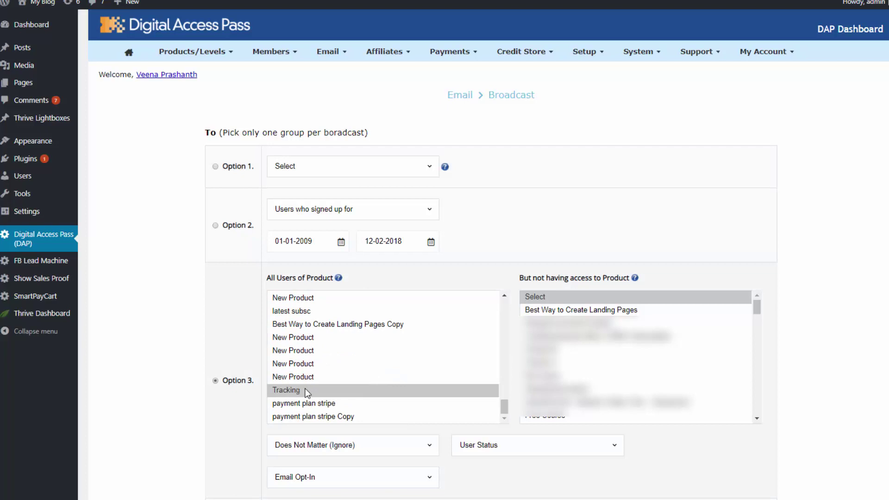
scroll(239, 357, "down", 10)
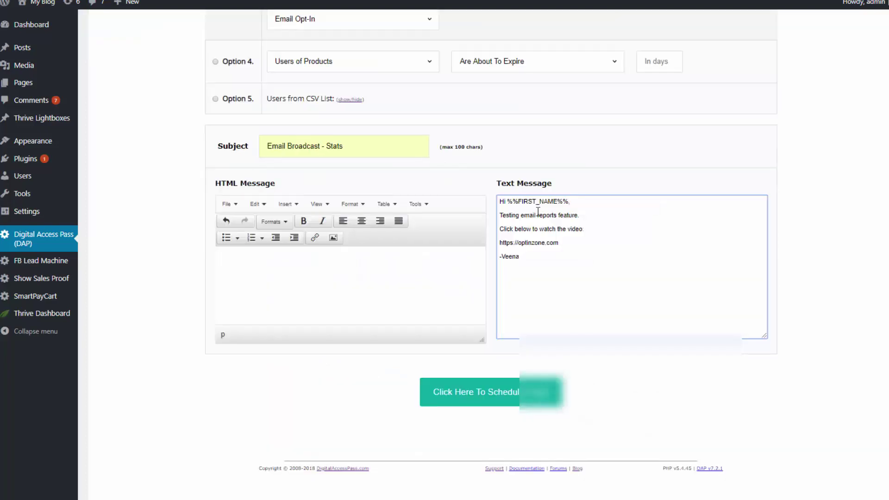
left_click(587, 232)
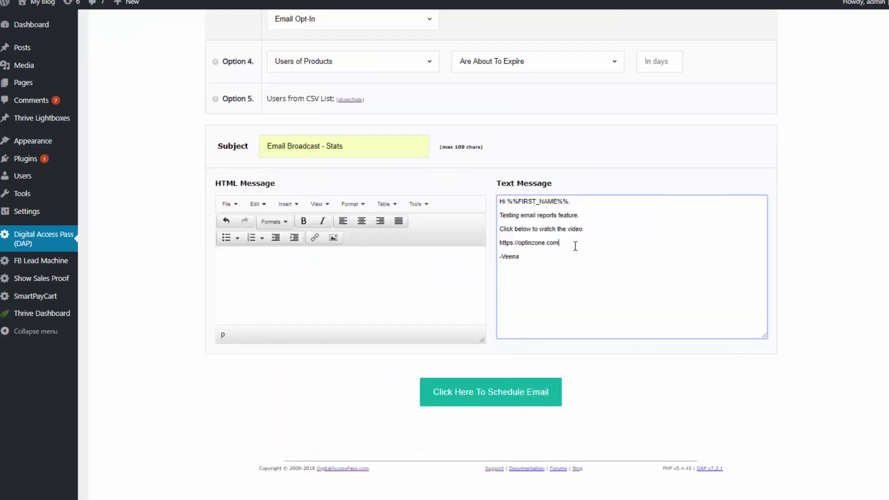
left_click_drag(559, 243, 492, 248)
left_click(617, 248)
left_click_drag(569, 246, 500, 243)
left_click(585, 247)
left_click(538, 392)
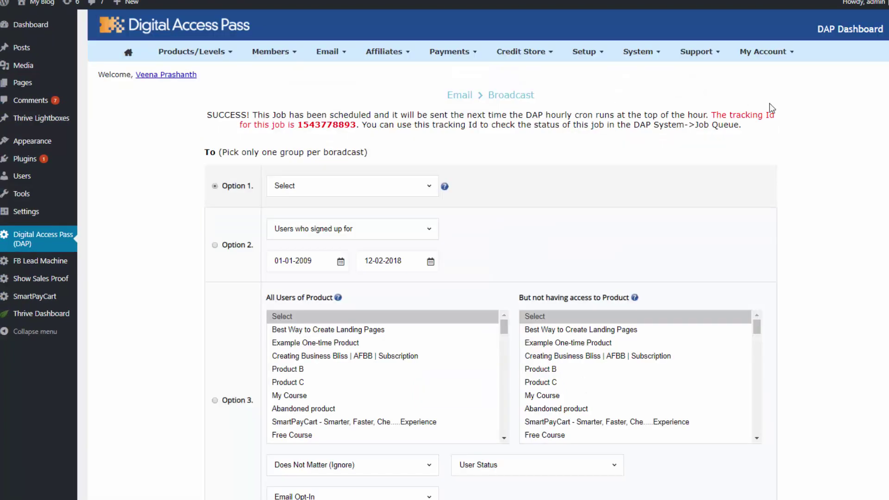
Step: Select the scheduled broadcast's tracking Id and check its job in System > Job Queue
double_click(308, 124)
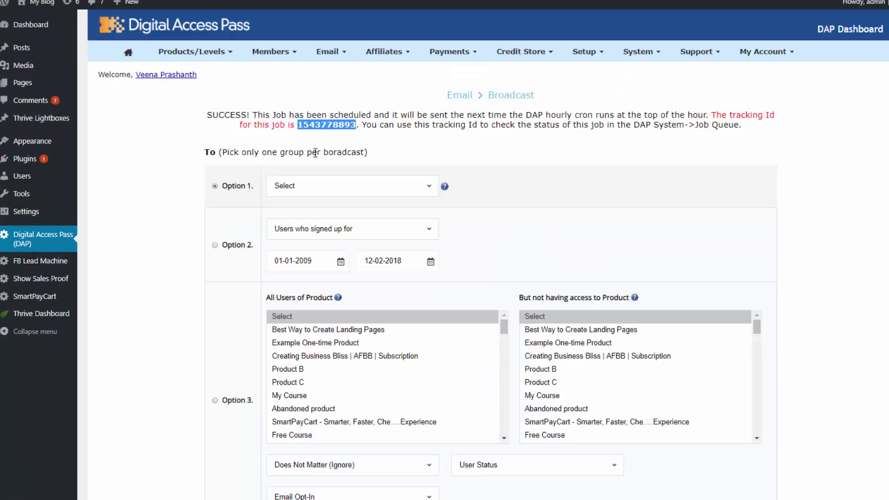
left_click(638, 52)
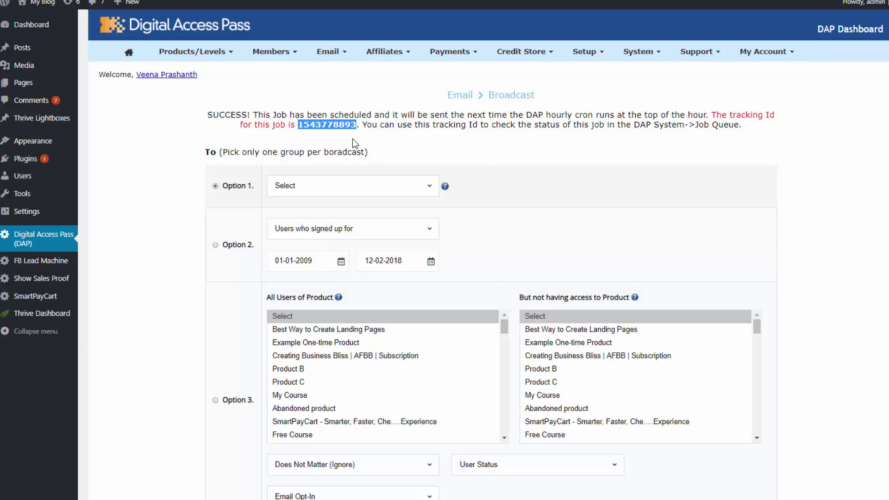
left_click(641, 51)
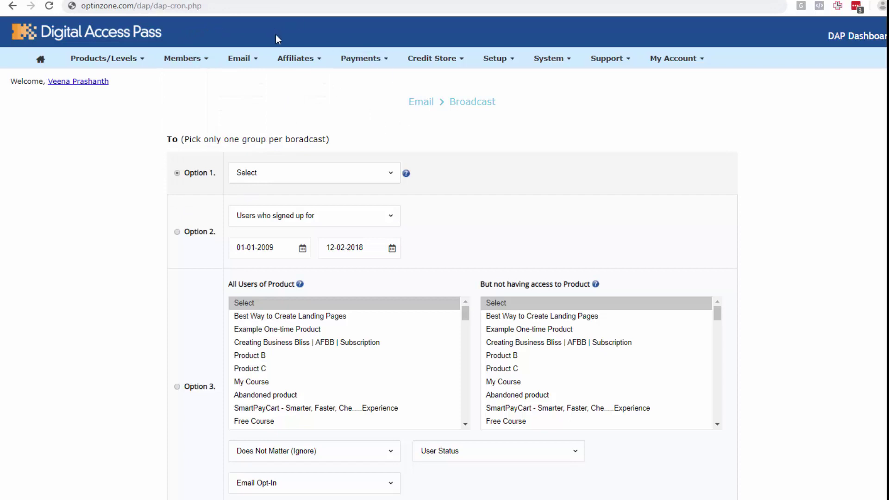
Step: Start editing the browser address to leave Digital Access Pass for SendGrid
left_click(224, 5)
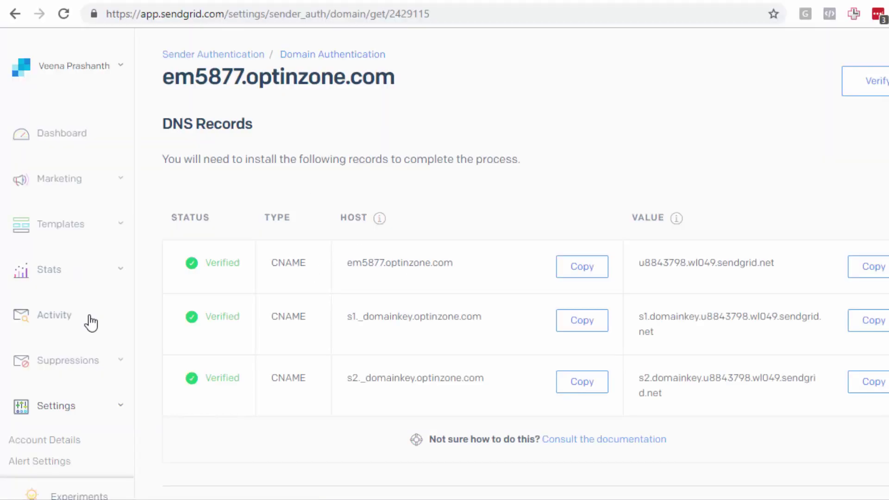
scroll(89, 324, "down", 3)
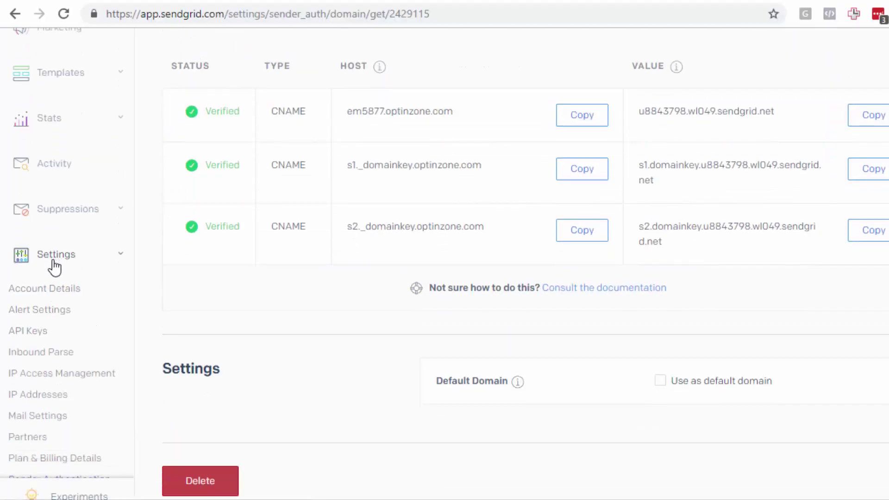
scroll(70, 332, "down", 2)
scroll(257, 306, "up", 5)
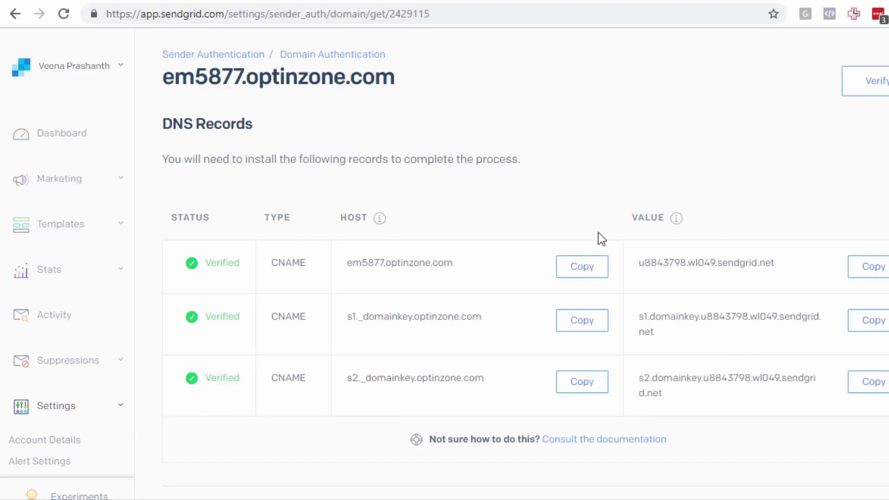
left_click(595, 322)
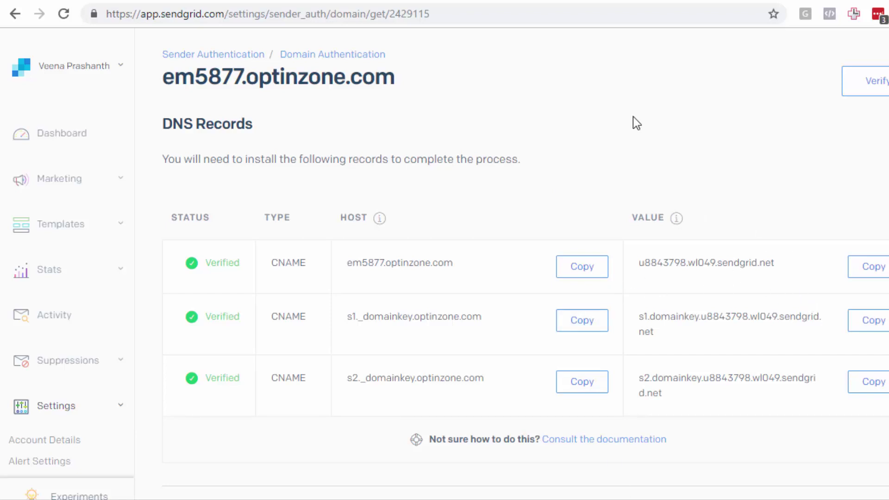